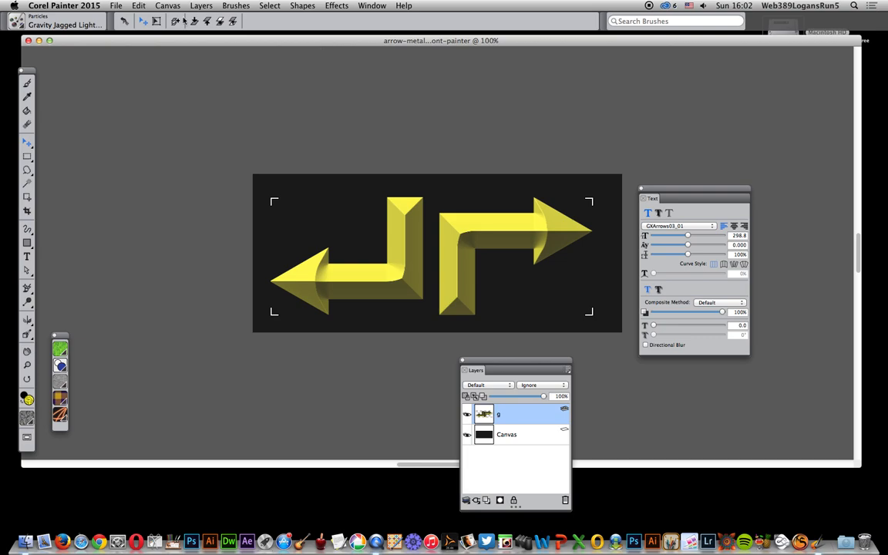
- Delete the bevelled yellow arrow layer and start a new text layer on the dark canvas, left of centre
{"action": "left_click", "coordinate": [566, 502]}
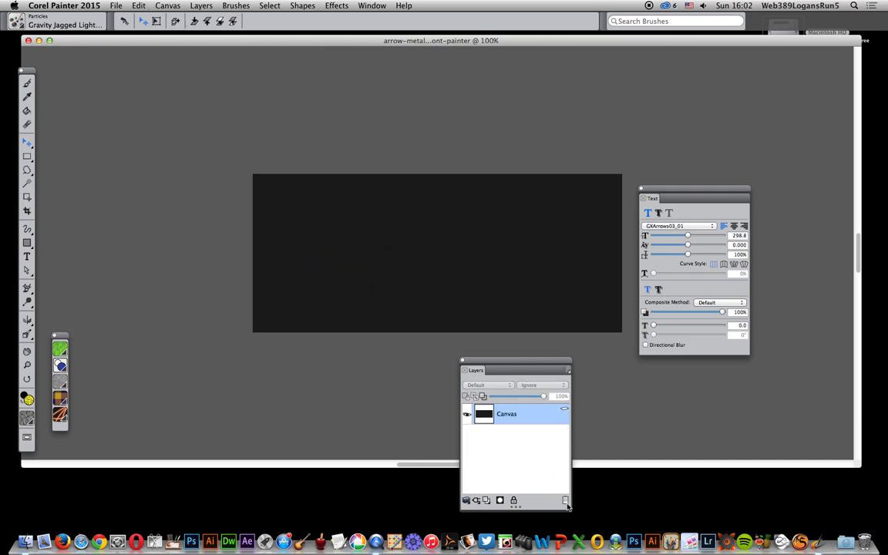
{"action": "left_click", "coordinate": [27, 257]}
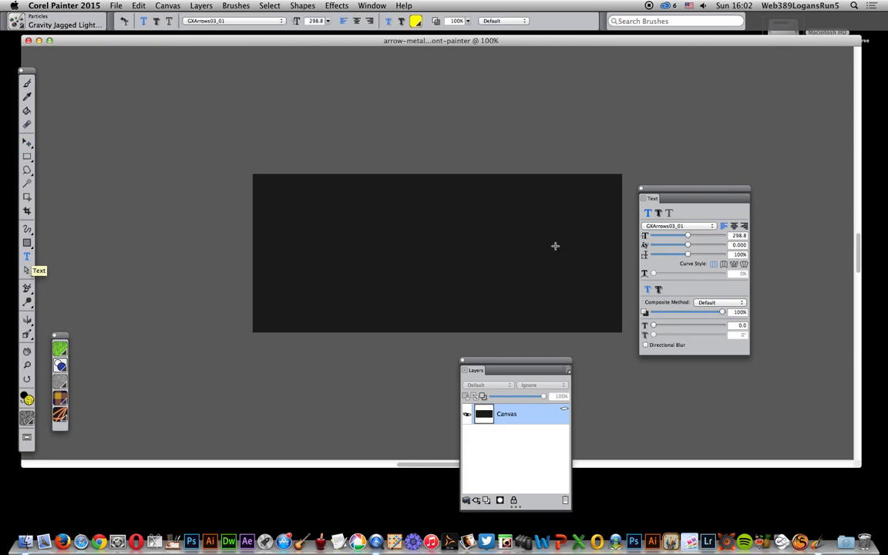
{"action": "left_click", "coordinate": [364, 285]}
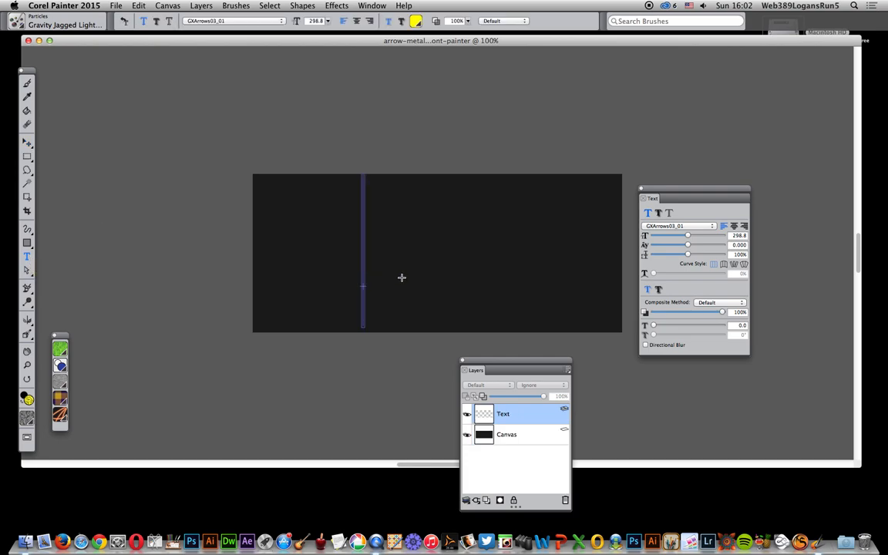
- Try the glyphs for t, i, a, r and w in the GXArrows03_01 font, clearing each one
{"action": "type", "text": "t"}
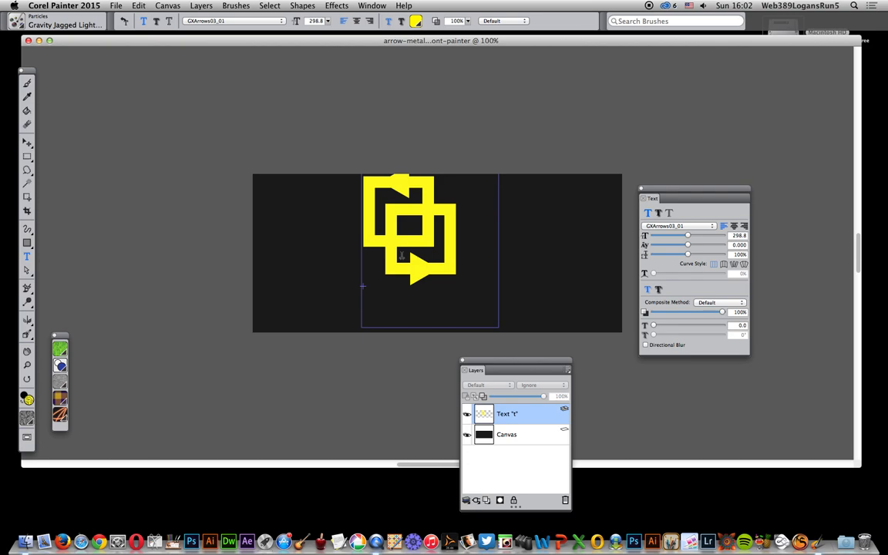
{"action": "key", "text": "BackSpace"}
{"action": "type", "text": "i"}
{"action": "key", "text": "BackSpace"}
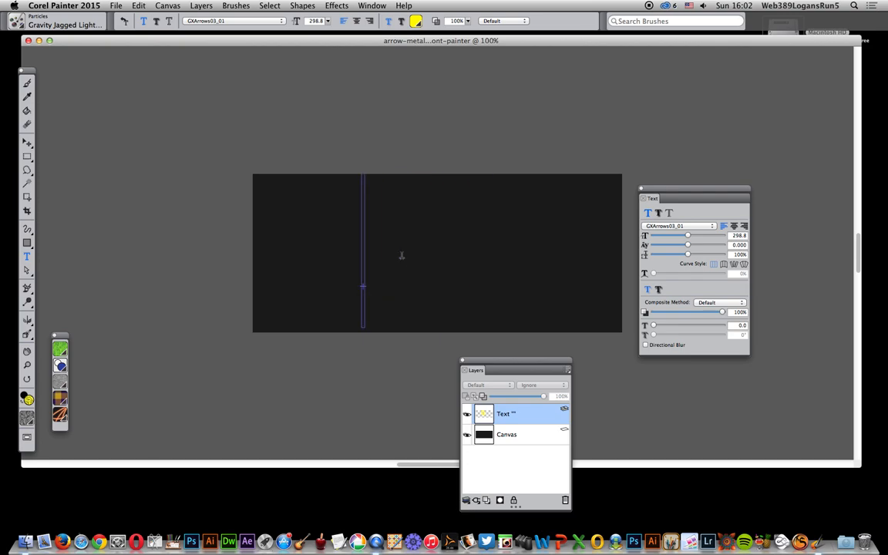
{"action": "type", "text": "a"}
{"action": "key", "text": "BackSpace"}
{"action": "type", "text": "r"}
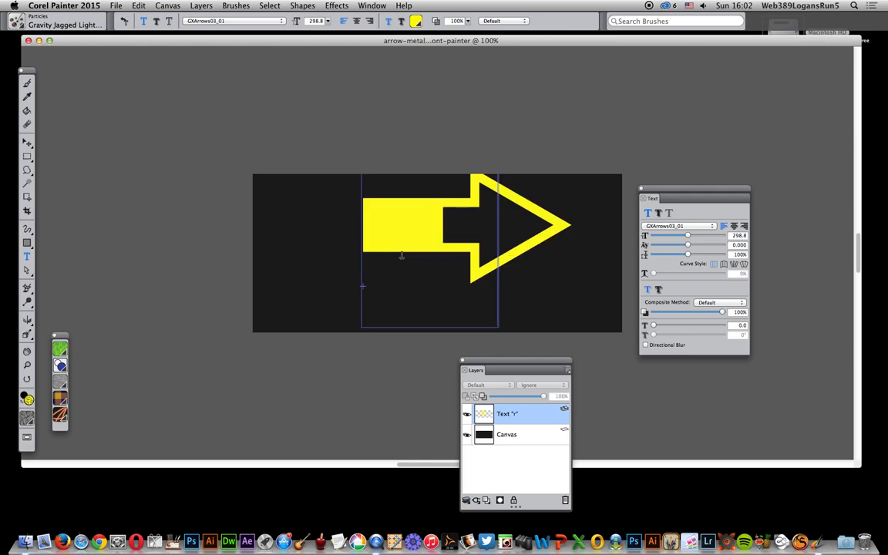
{"action": "key", "text": "BackSpace"}
{"action": "type", "text": "w"}
{"action": "key", "text": "BackSpace"}
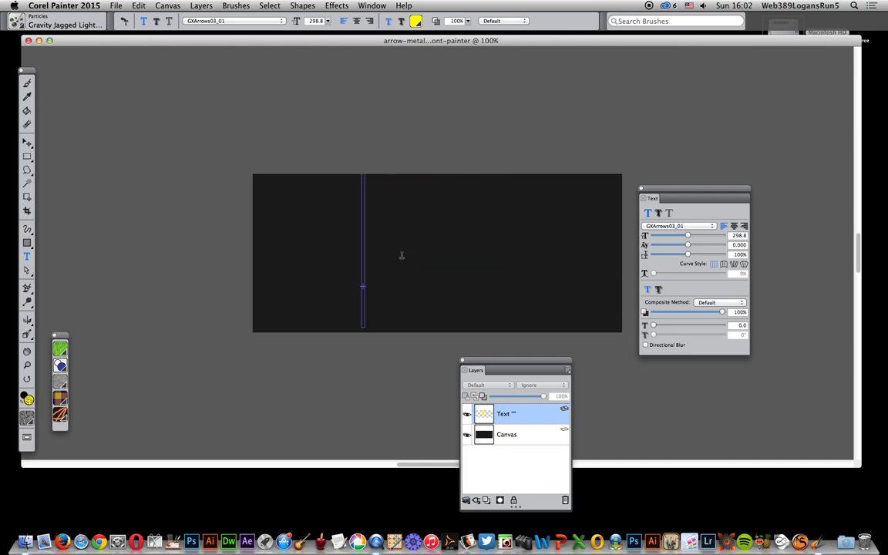
- Enter the letter f in the arrow font and move the glyph to the middle of the dark canvas
{"action": "type", "text": "f"}
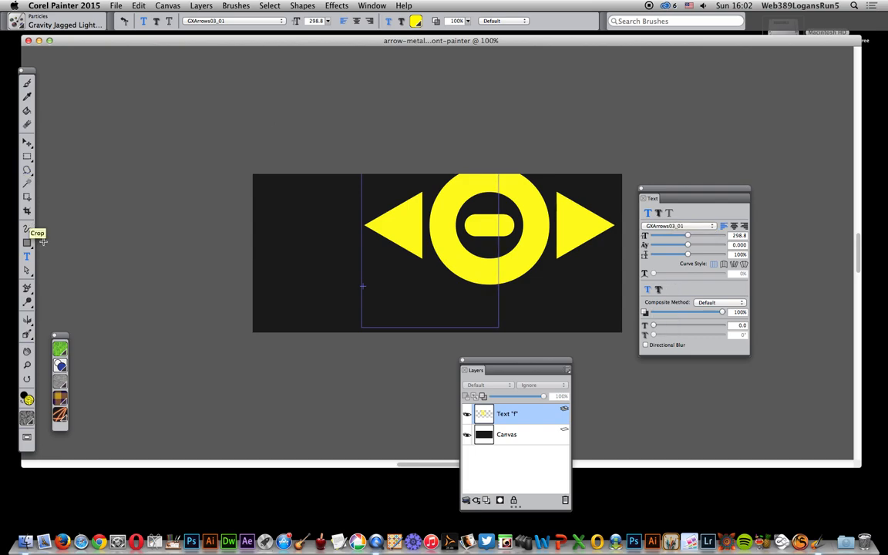
{"action": "left_click", "coordinate": [26, 143]}
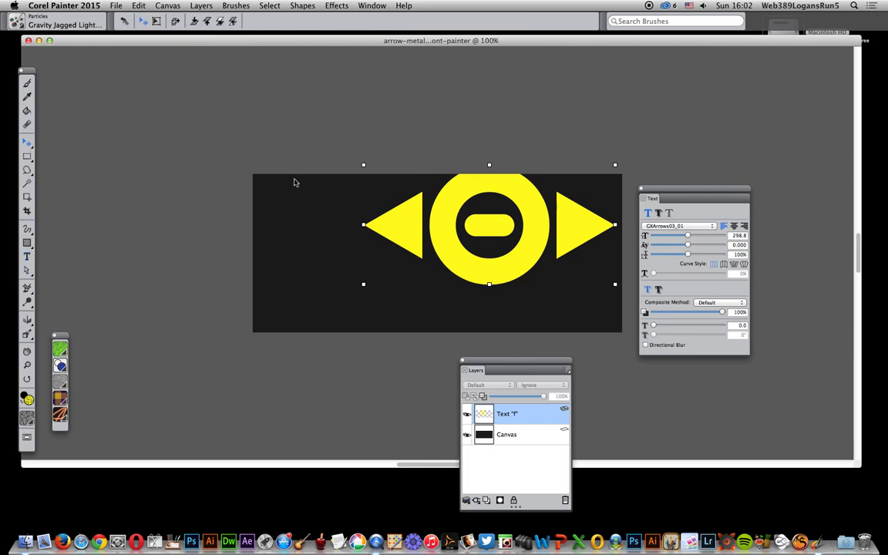
{"action": "left_click_drag", "start_coordinate": [455, 211], "coordinate": [401, 216]}
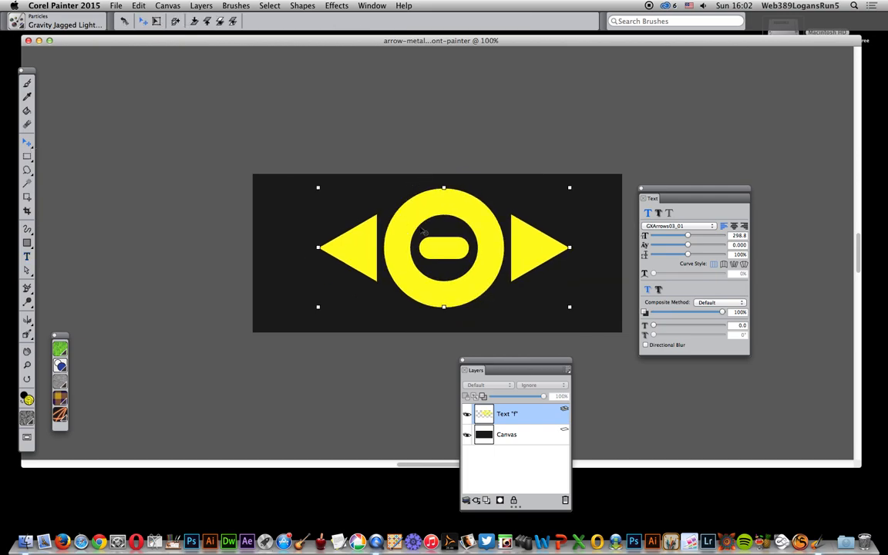
{"action": "mouse_move", "coordinate": [453, 205]}
{"action": "left_mouse_down"}
{"action": "mouse_move", "coordinate": [432, 204]}
{"action": "mouse_move", "coordinate": [454, 204]}
{"action": "mouse_move", "coordinate": [440, 198]}
{"action": "mouse_move", "coordinate": [441, 208]}
{"action": "mouse_move", "coordinate": [440, 200]}
{"action": "left_mouse_up"}
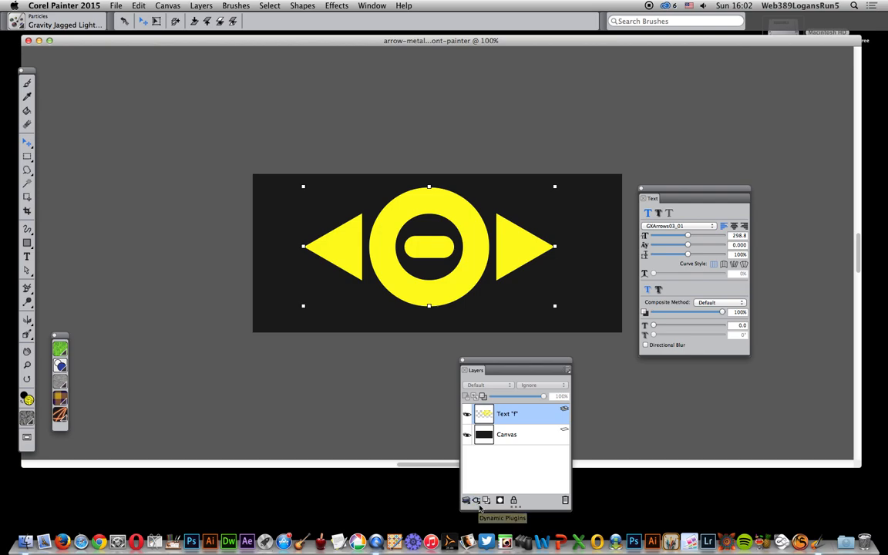
- Apply the Bevel World dynamic plugin to the text layer, committing it to an image layer
{"action": "left_click", "coordinate": [374, 6]}
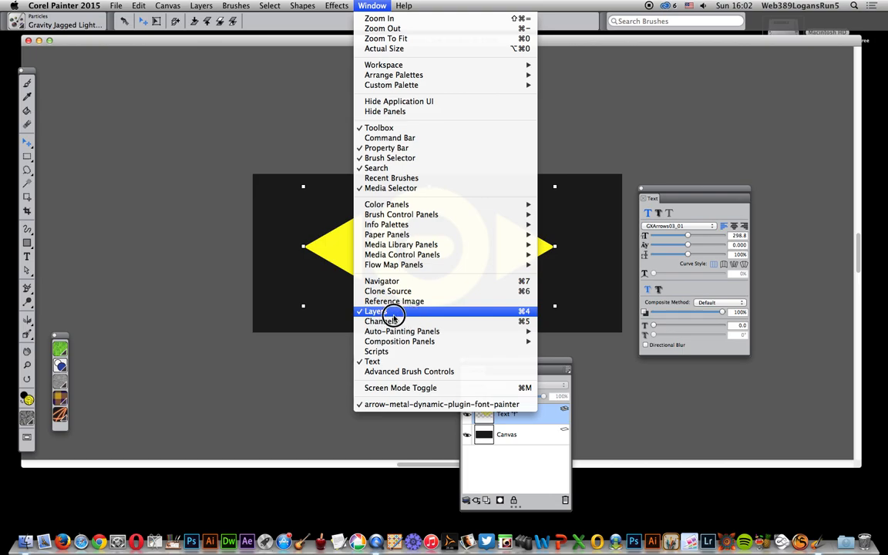
{"action": "left_click", "coordinate": [479, 498]}
{"action": "left_click", "coordinate": [477, 500]}
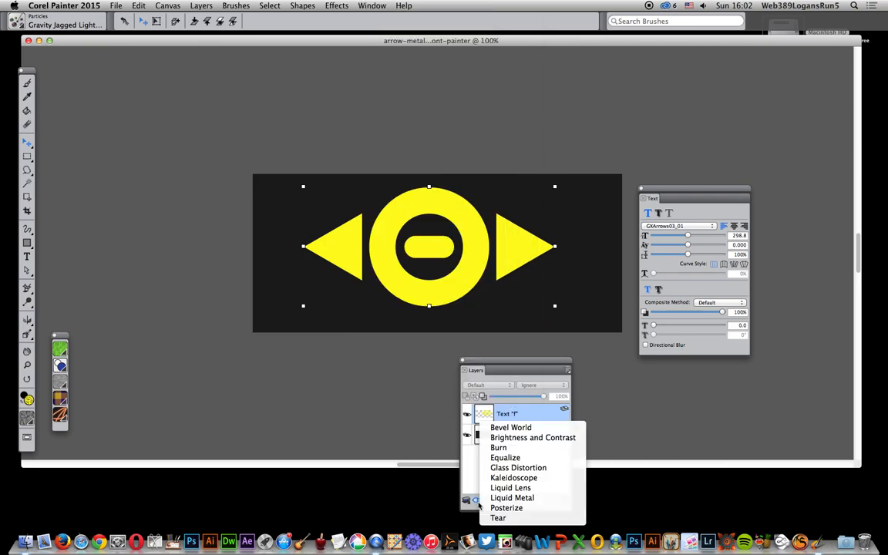
{"action": "left_click", "coordinate": [537, 427]}
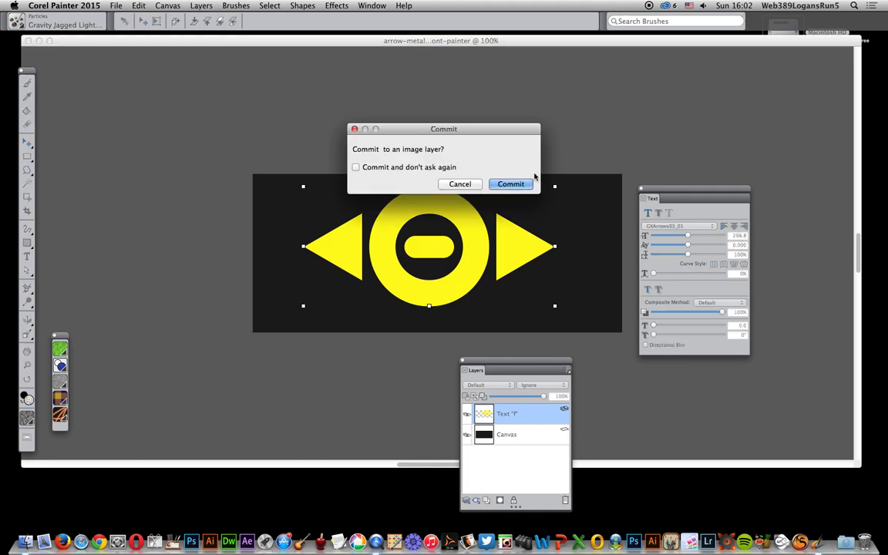
{"action": "left_click", "coordinate": [512, 184]}
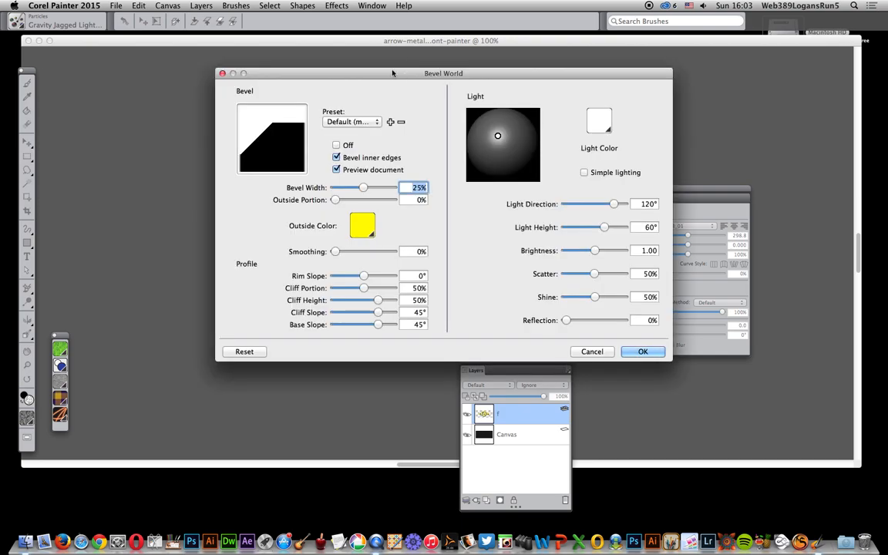
- Set the bevel width to 5% and the outside portion to 24%, with the artwork preview uncovered
{"action": "left_click_drag", "start_coordinate": [363, 71], "coordinate": [653, 135]}
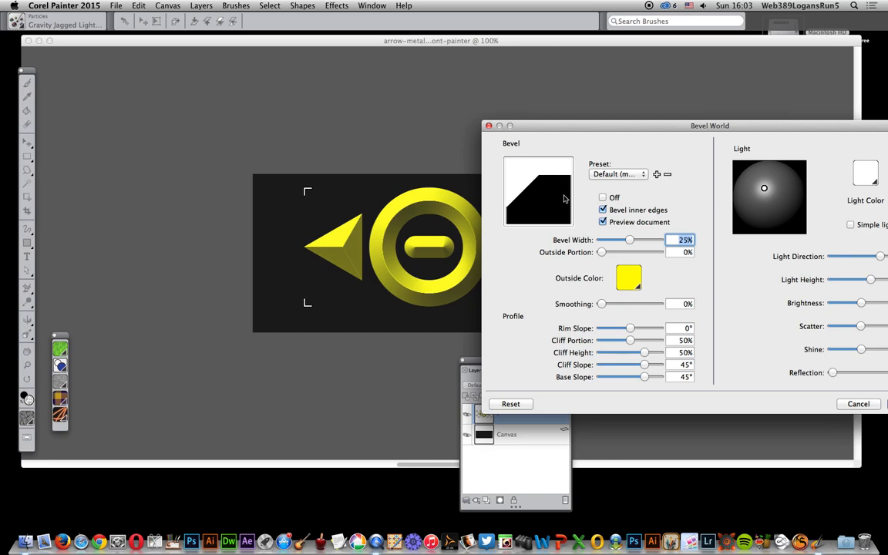
{"action": "left_click", "coordinate": [619, 174]}
{"action": "left_click_drag", "start_coordinate": [638, 170], "coordinate": [691, 137]}
{"action": "left_click_drag", "start_coordinate": [629, 239], "coordinate": [611, 240]}
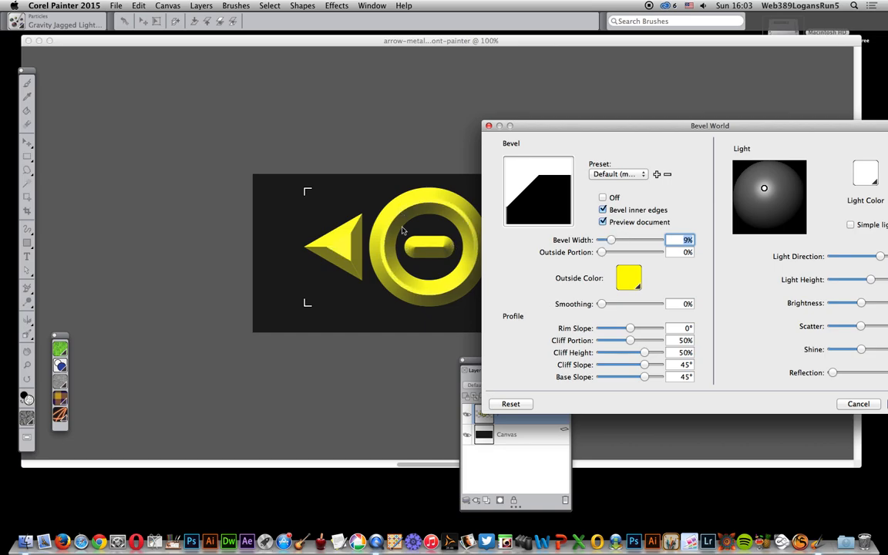
{"action": "left_click_drag", "start_coordinate": [611, 241], "coordinate": [617, 255]}
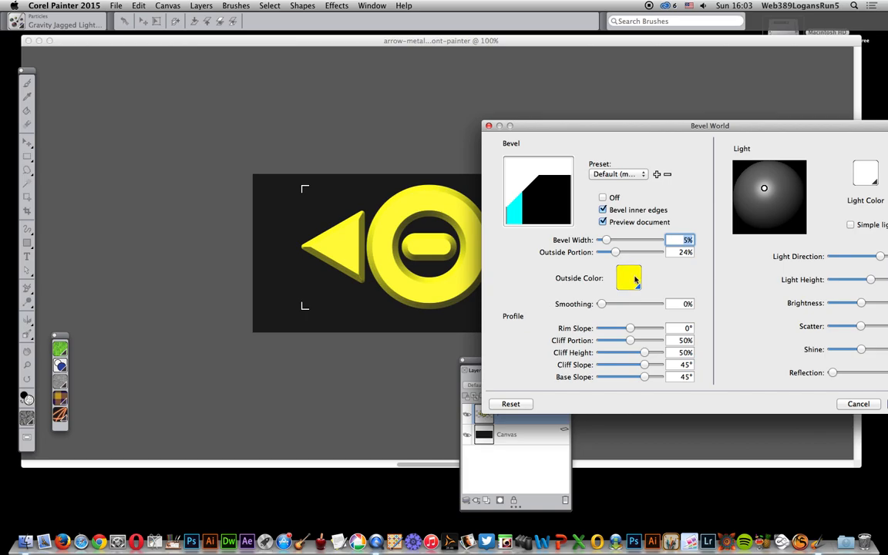
- Set the bevel's outside color to red, the smoothing to 9% and the outside portion to 0%
{"action": "left_click", "coordinate": [637, 282]}
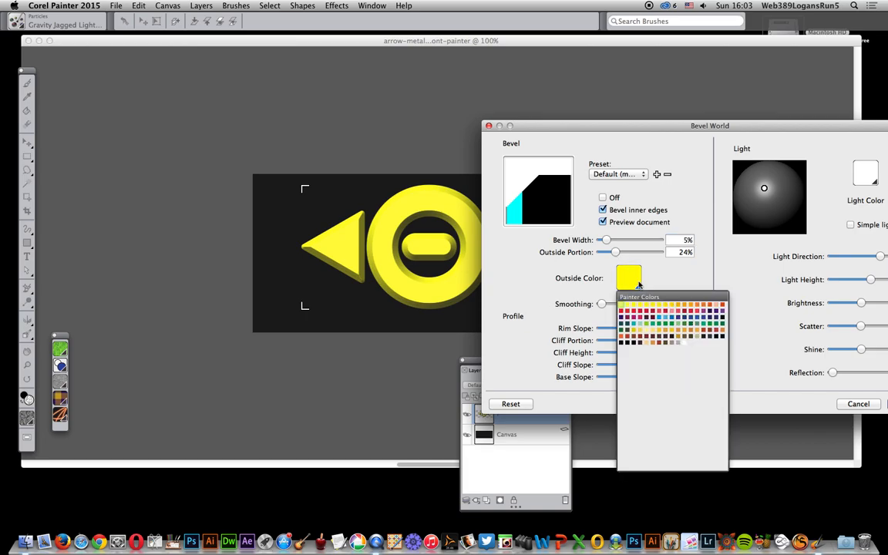
{"action": "left_click", "coordinate": [722, 306]}
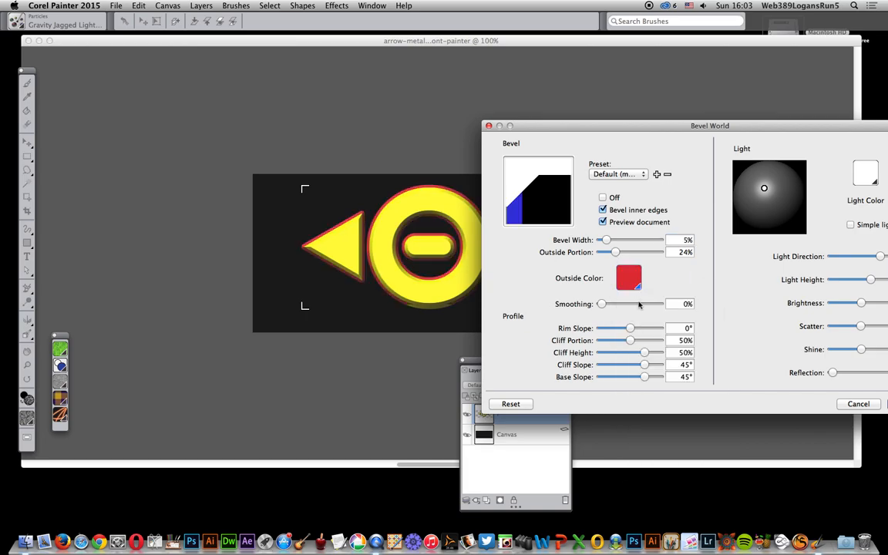
{"action": "left_click_drag", "start_coordinate": [612, 306], "coordinate": [611, 303]}
{"action": "left_click_drag", "start_coordinate": [615, 252], "coordinate": [634, 257]}
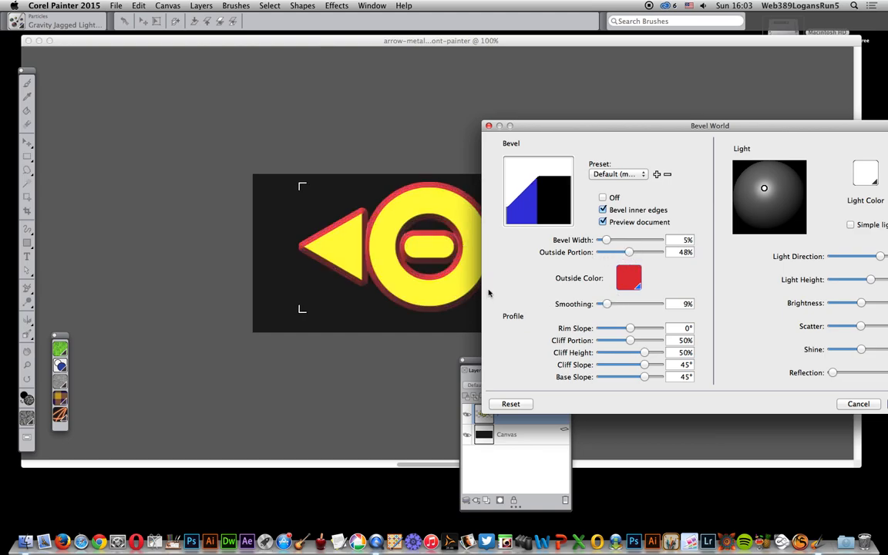
{"action": "left_click_drag", "start_coordinate": [626, 255], "coordinate": [595, 257]}
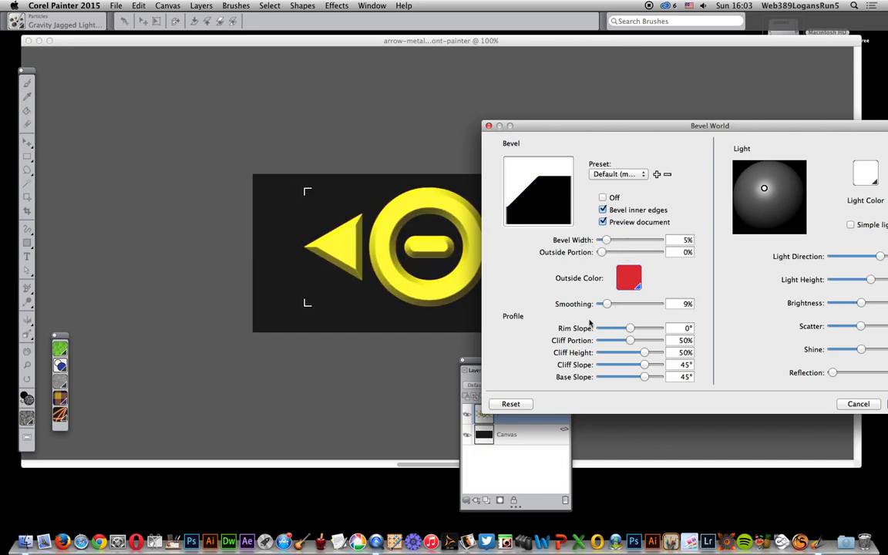
- Set smoothing to 37%, rim slope to -20°, cliff portion to 71%, cliff height to -61%, cliff slope to 3° and base slope to -56°
{"action": "left_click_drag", "start_coordinate": [608, 304], "coordinate": [640, 306]}
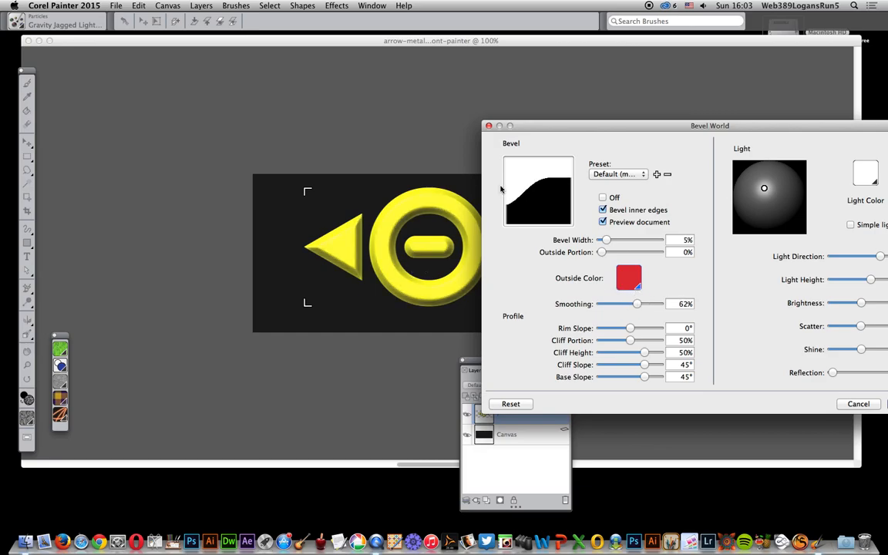
{"action": "left_click_drag", "start_coordinate": [637, 304], "coordinate": [614, 376]}
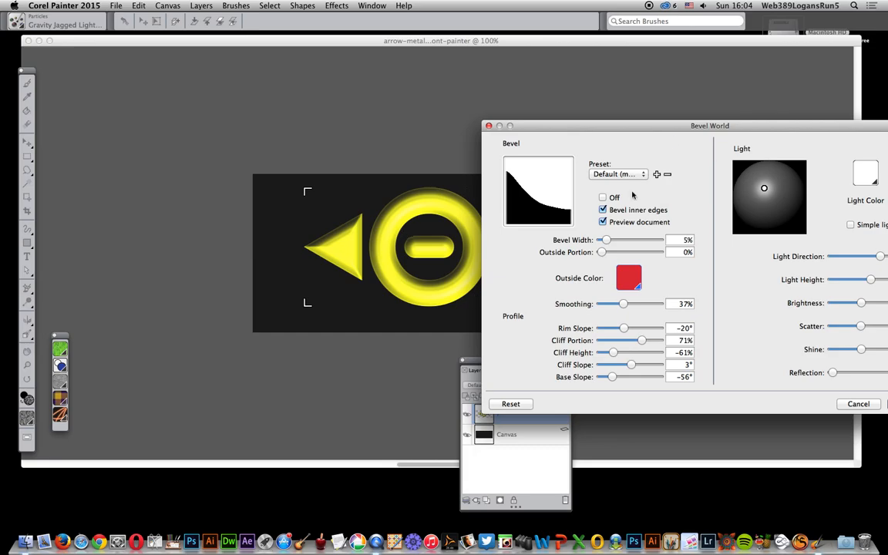
- Set the bevel's light direction to -164°, light height to 18°, brightness to 1.31 and scatter to 58%
{"action": "left_click_drag", "start_coordinate": [661, 137], "coordinate": [567, 105]}
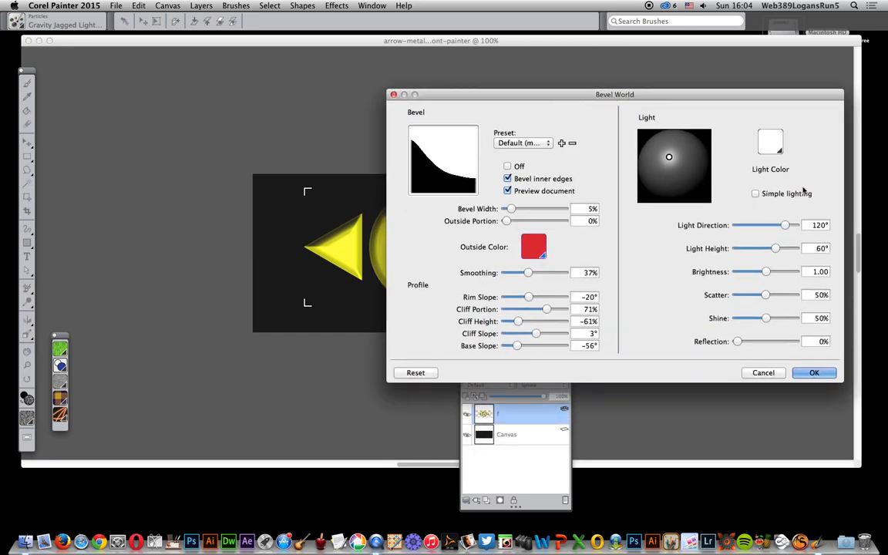
{"action": "left_click_drag", "start_coordinate": [668, 157], "coordinate": [660, 187]}
{"action": "left_click_drag", "start_coordinate": [635, 99], "coordinate": [704, 109]}
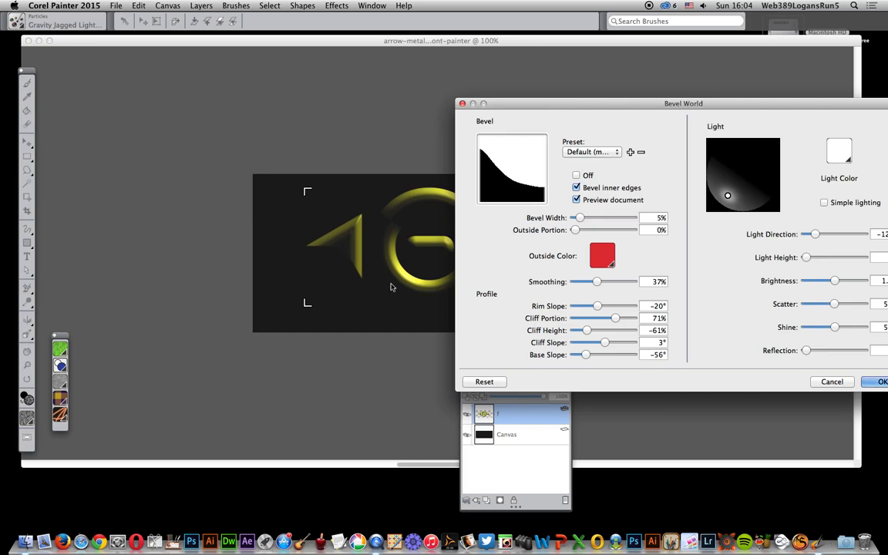
{"action": "left_click_drag", "start_coordinate": [646, 102], "coordinate": [715, 124]}
{"action": "mouse_move", "coordinate": [796, 219]}
{"action": "left_mouse_down"}
{"action": "mouse_move", "coordinate": [791, 195]}
{"action": "mouse_move", "coordinate": [806, 199]}
{"action": "mouse_move", "coordinate": [797, 200]}
{"action": "left_mouse_up"}
{"action": "left_click_drag", "start_coordinate": [738, 127], "coordinate": [669, 123]}
{"action": "left_click_drag", "start_coordinate": [839, 302], "coordinate": [843, 323]}
{"action": "left_click_drag", "start_coordinate": [835, 279], "coordinate": [816, 278]}
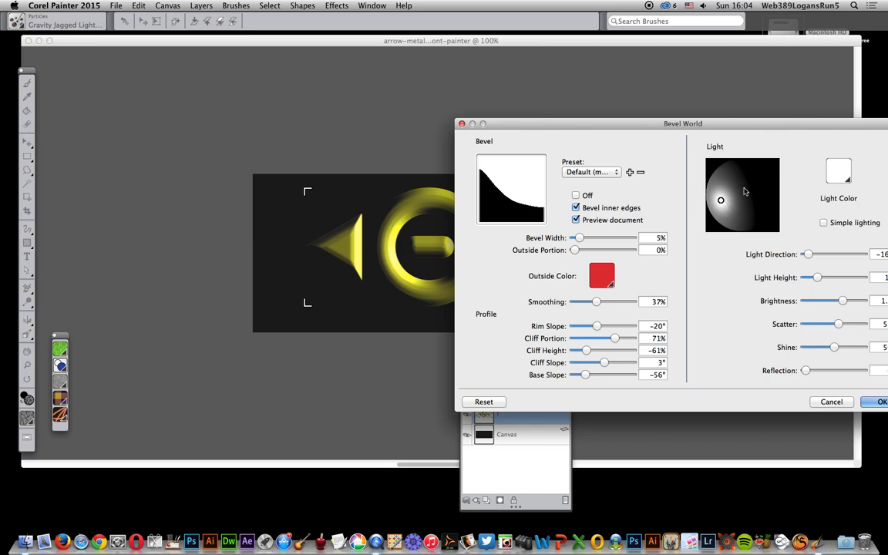
- Change the bevel's light color to crimson red and accept the Bevel World settings
{"action": "left_click", "coordinate": [839, 173]}
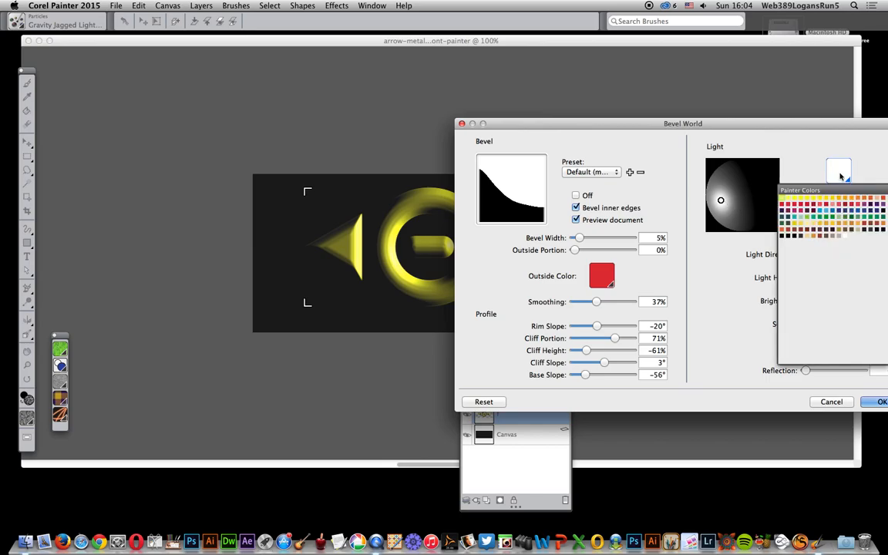
{"action": "left_click", "coordinate": [801, 205]}
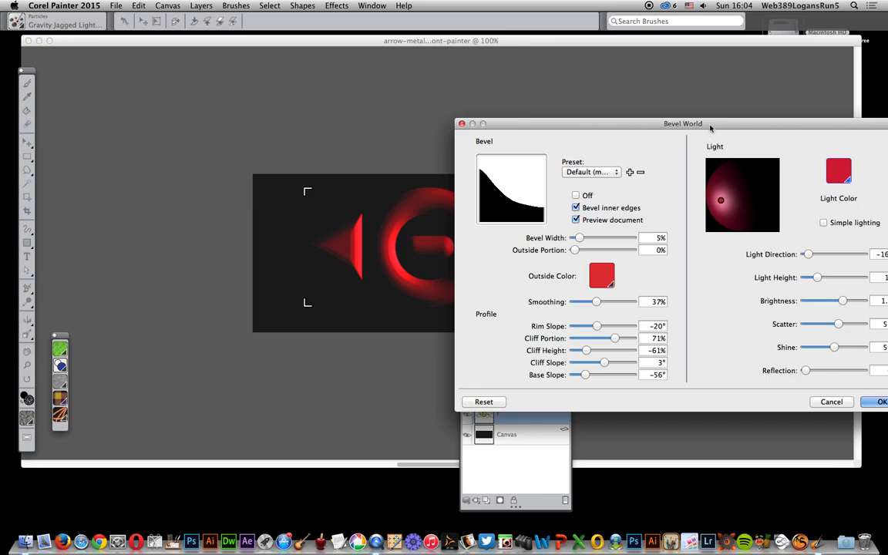
{"action": "left_click_drag", "start_coordinate": [640, 121], "coordinate": [627, 121]}
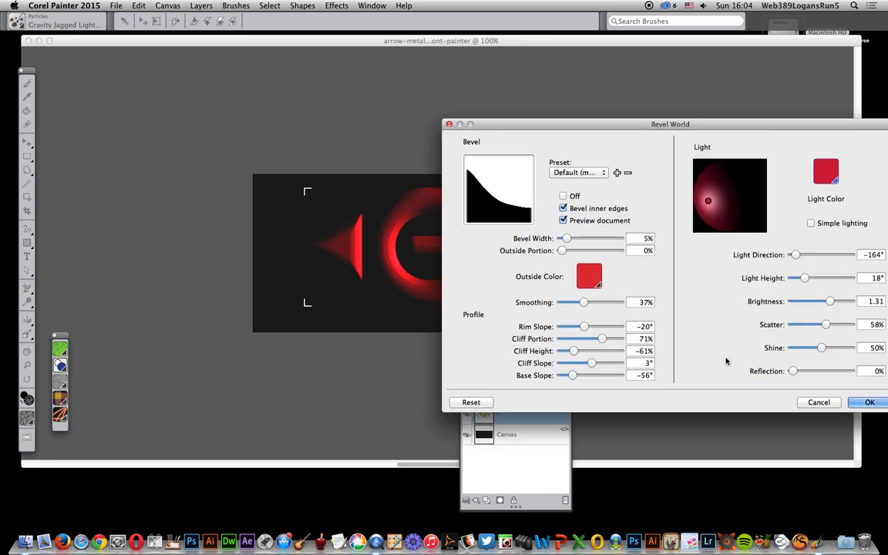
{"action": "left_click", "coordinate": [872, 403]}
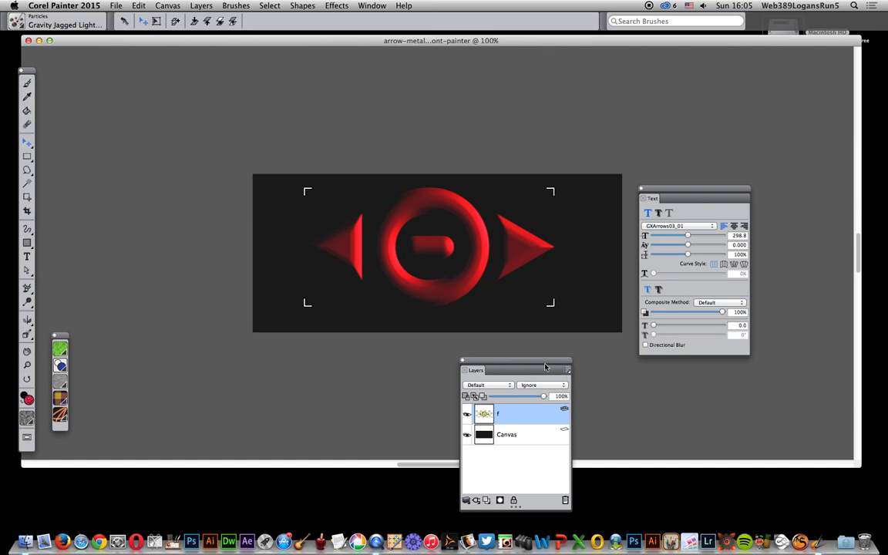
- Open the list of layer commands for the bevelled layer f
{"action": "left_click", "coordinate": [568, 376]}
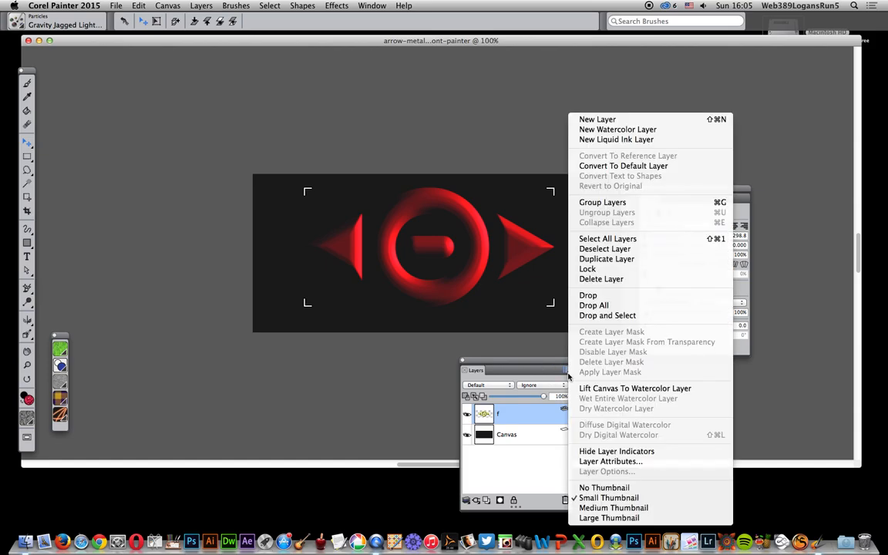